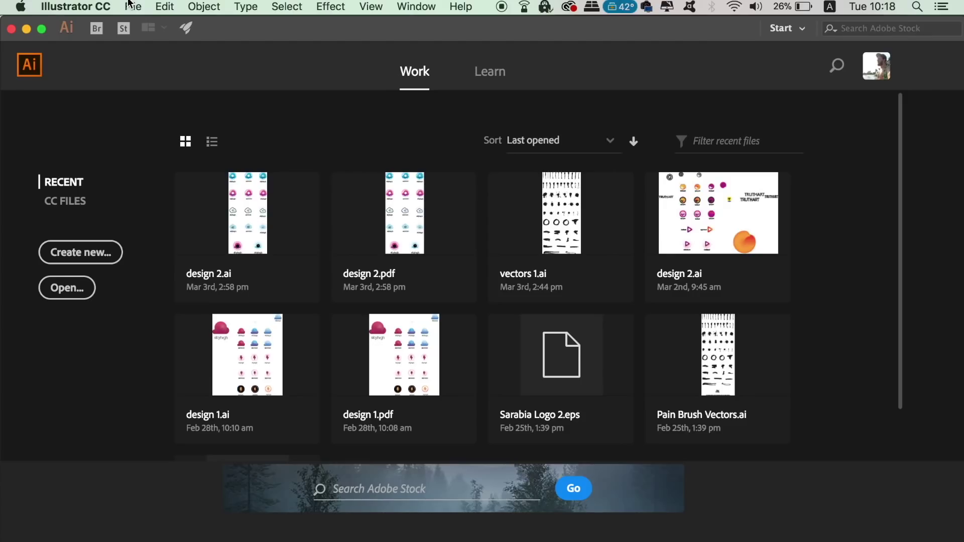
# - Create a new 500 × 1000 mm portrait document, changing Height to 1000 mm
pyautogui.click(133, 7)
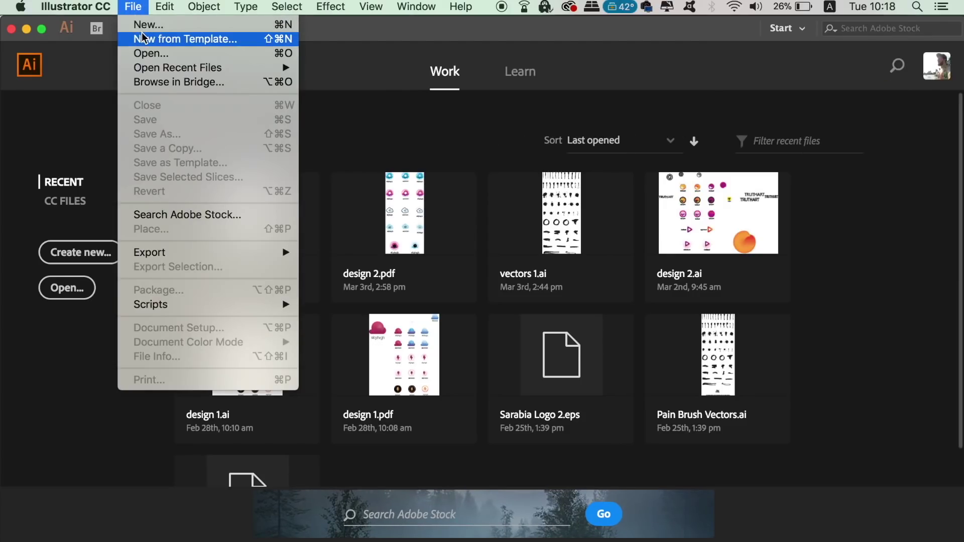
pyautogui.click(148, 25)
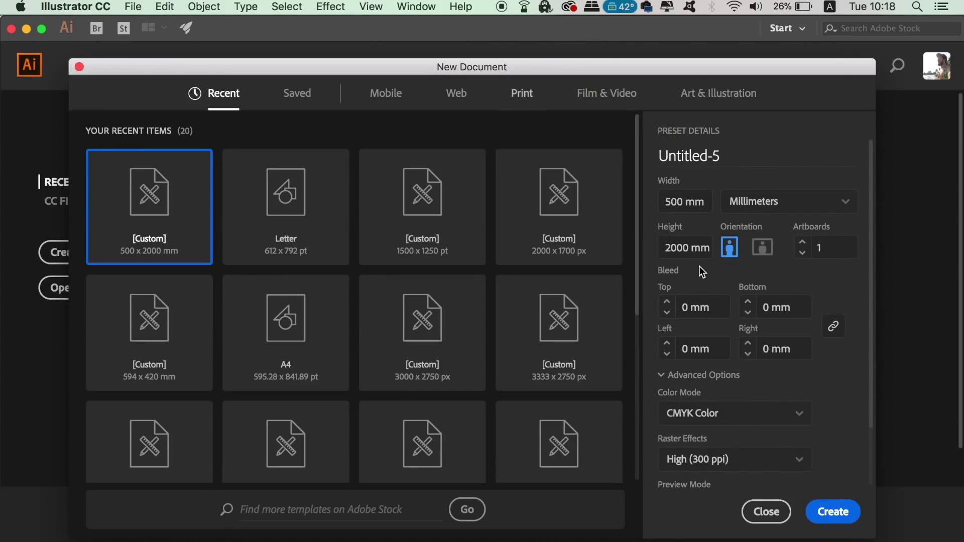
pyautogui.doubleClick(687, 249)
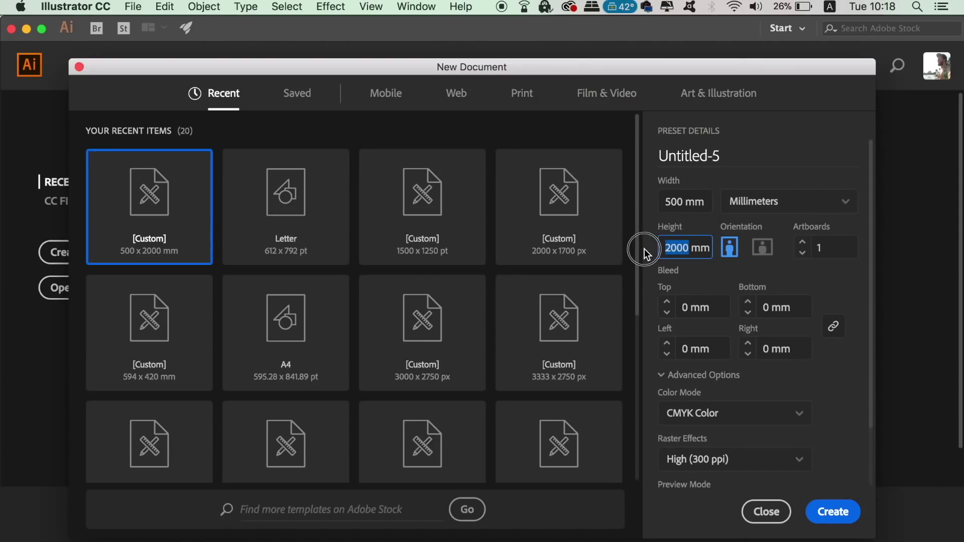
pyautogui.write('1000')
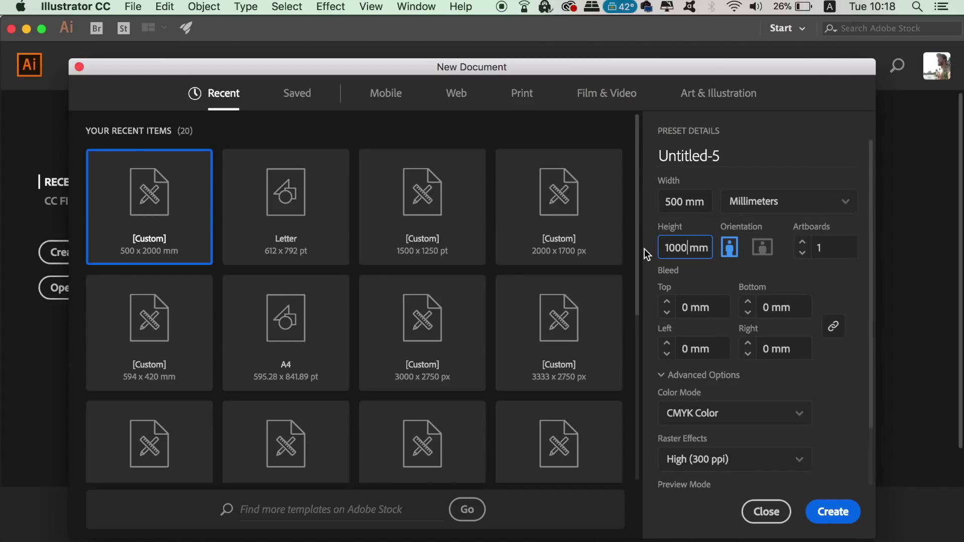
pyautogui.press('Return')
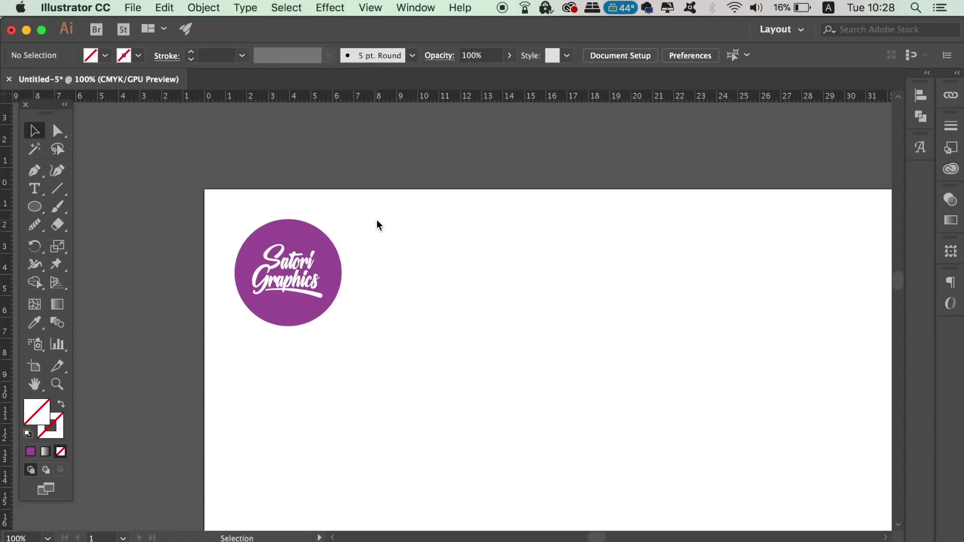
# - Group the purple circle and Satori Graphics lettering with Cmd+G, then check Object menu and ruler units
pyautogui.moveTo(239, 213); pyautogui.dragTo(351, 286)
pyautogui.press('super+g')
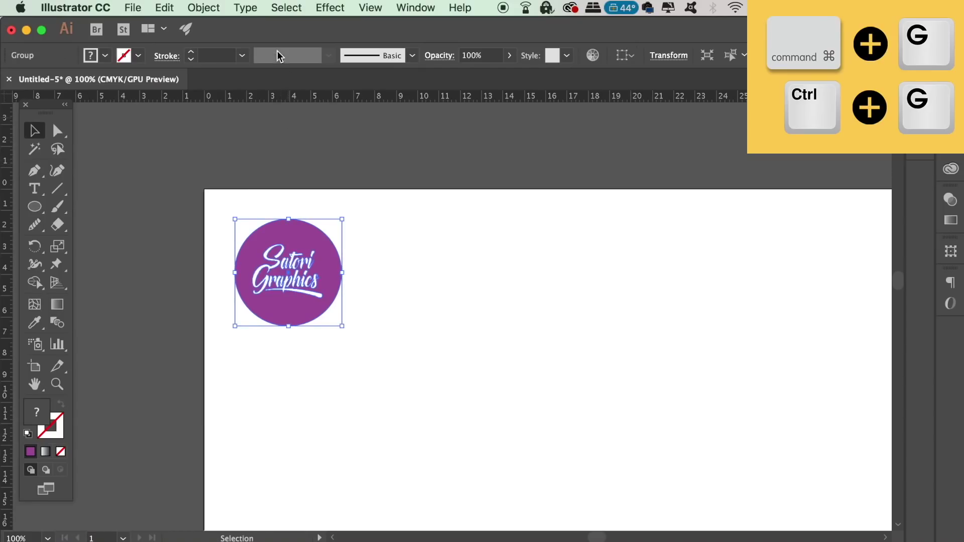
pyautogui.click(203, 7)
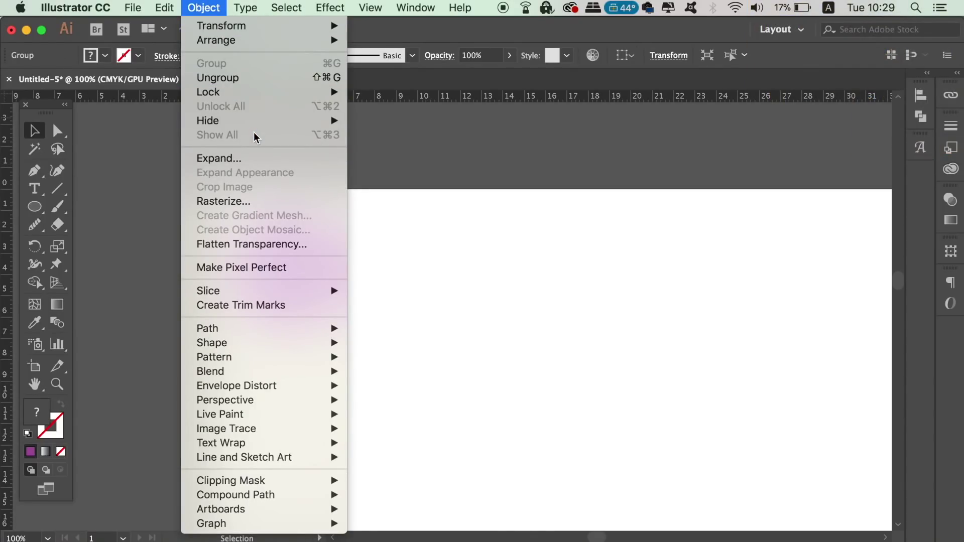
pyautogui.click(128, 172)
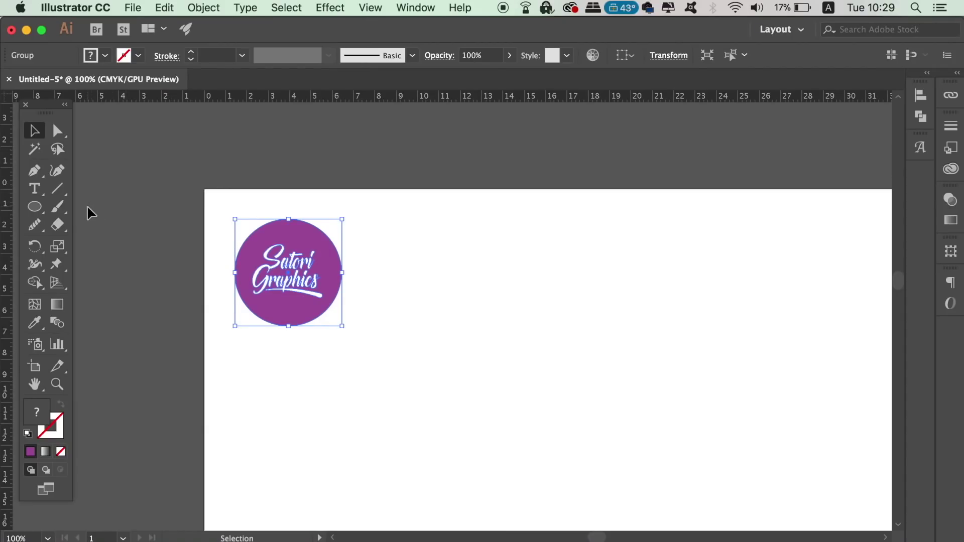
pyautogui.rightClick(202, 98)
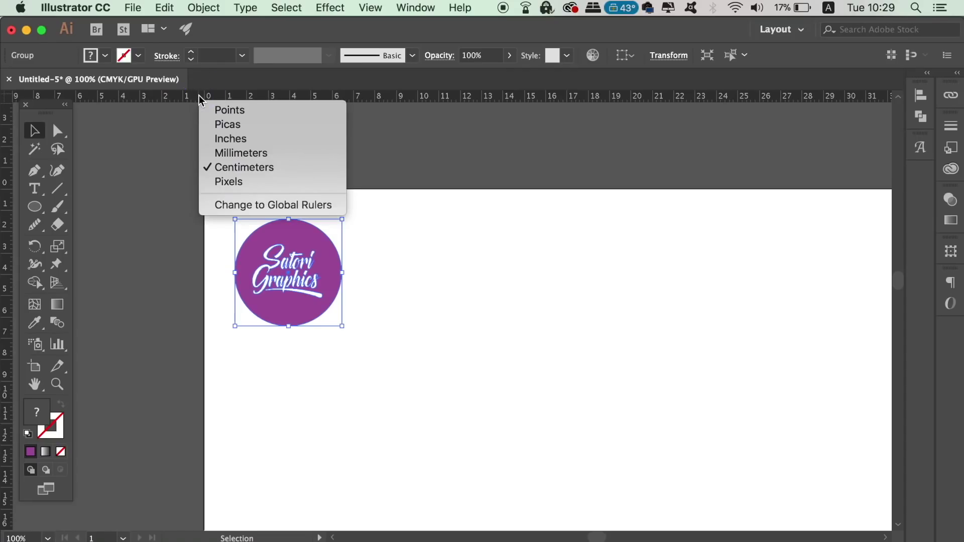
pyautogui.click(153, 156)
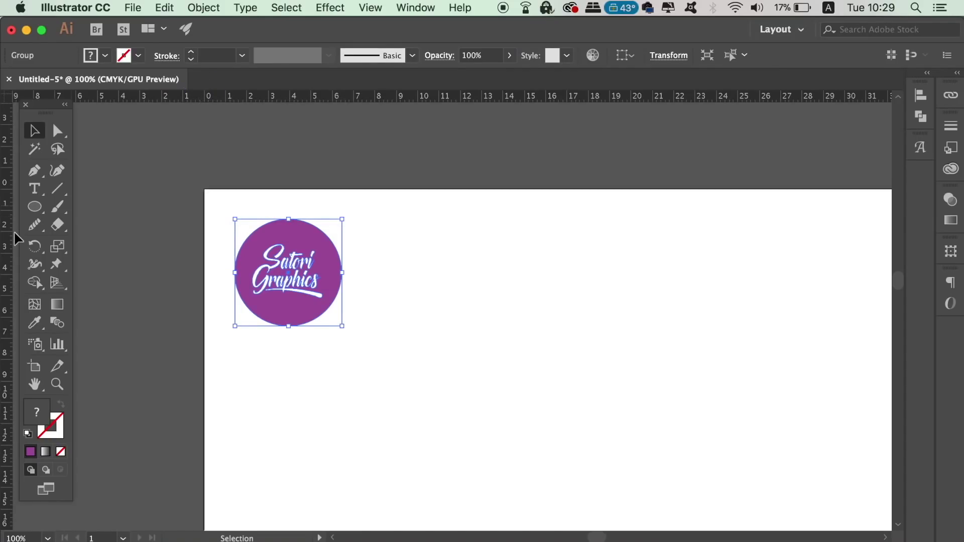
# - Move the logo toward the page's left edge and set a vertical guide along its right edge
pyautogui.moveTo(6, 243); pyautogui.dragTo(6, 243)
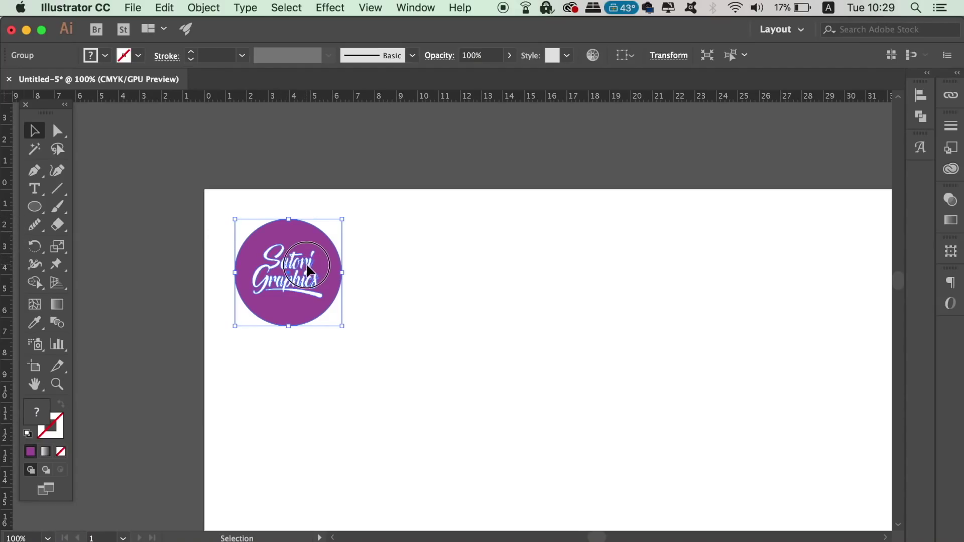
pyautogui.moveTo(309, 270); pyautogui.dragTo(278, 272)
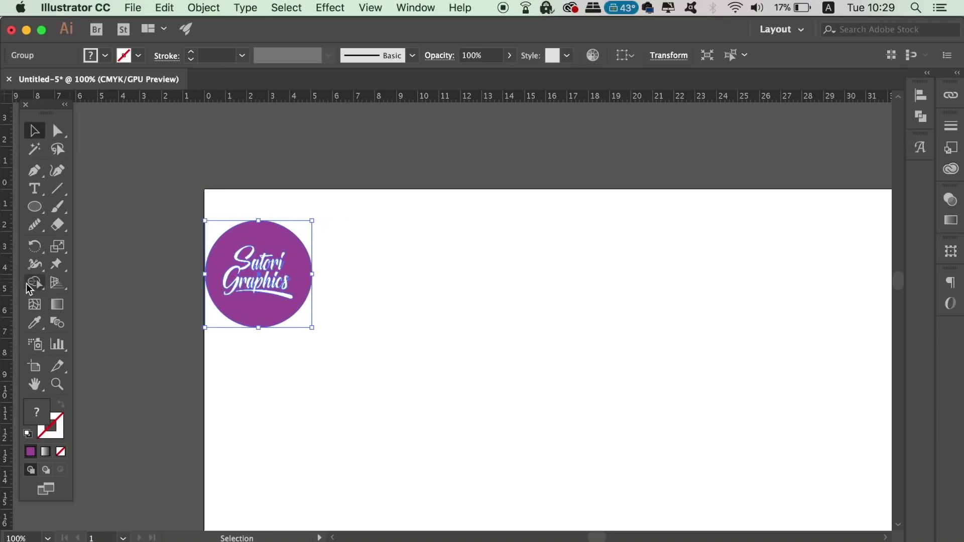
pyautogui.moveTo(8, 287); pyautogui.dragTo(314, 311)
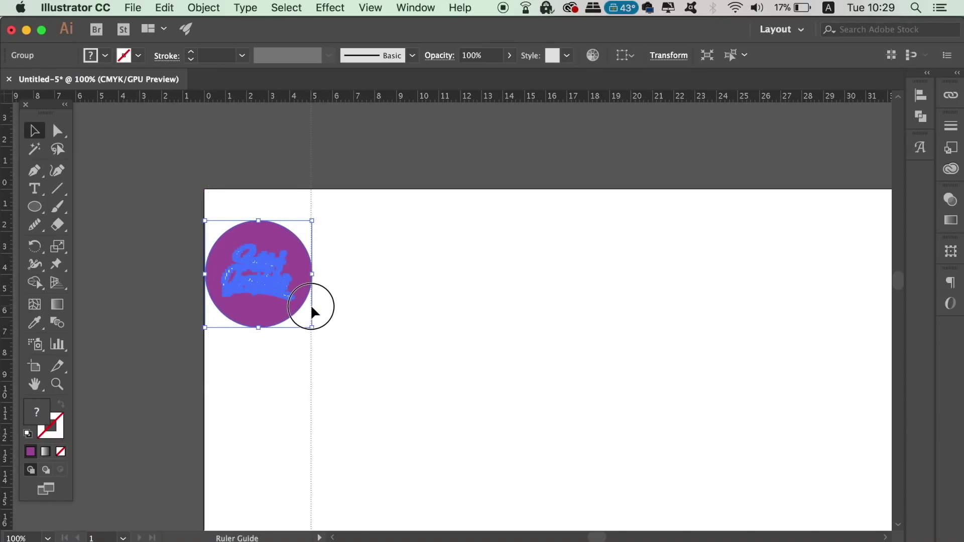
pyautogui.moveTo(314, 310); pyautogui.dragTo(312, 311)
# - Zoom in and nudge the logo group into alignment with the guide
pyautogui.click(289, 320)
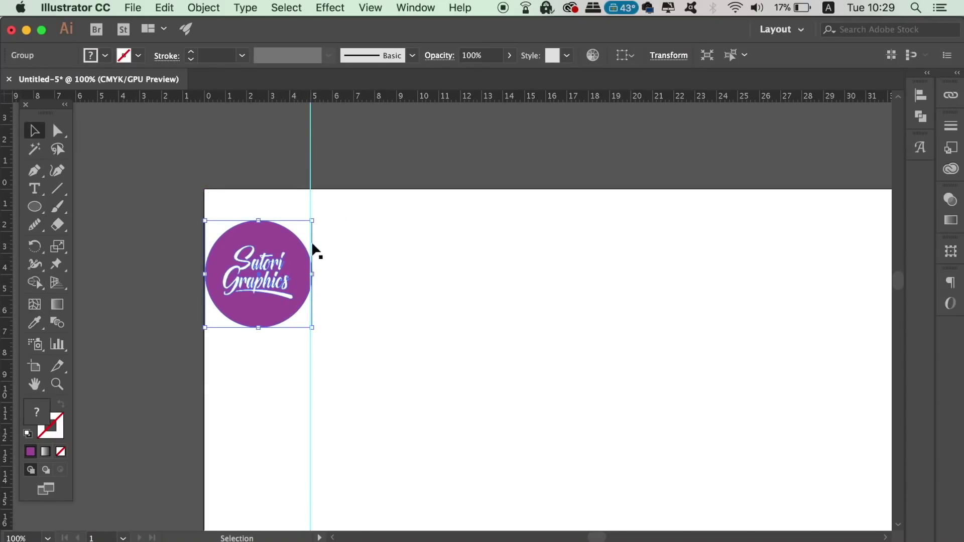
pyautogui.click(376, 241)
pyautogui.press('cmd+plus')
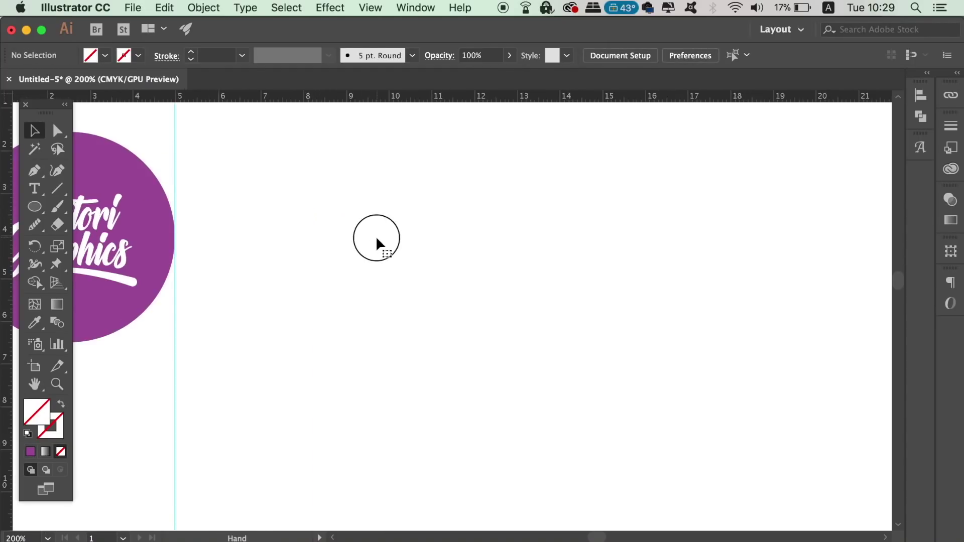
pyautogui.click(380, 287)
pyautogui.moveTo(380, 287); pyautogui.dragTo(380, 288)
pyautogui.click(500, 323)
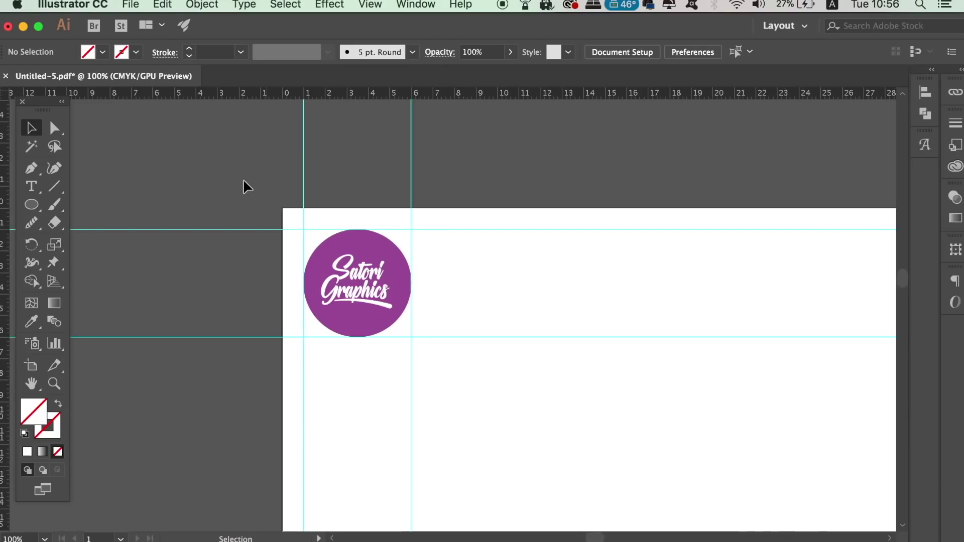
# - Select the logo and guides with Cmd+A and Option-drag a copy rightward, edges touching
pyautogui.press('super+a')
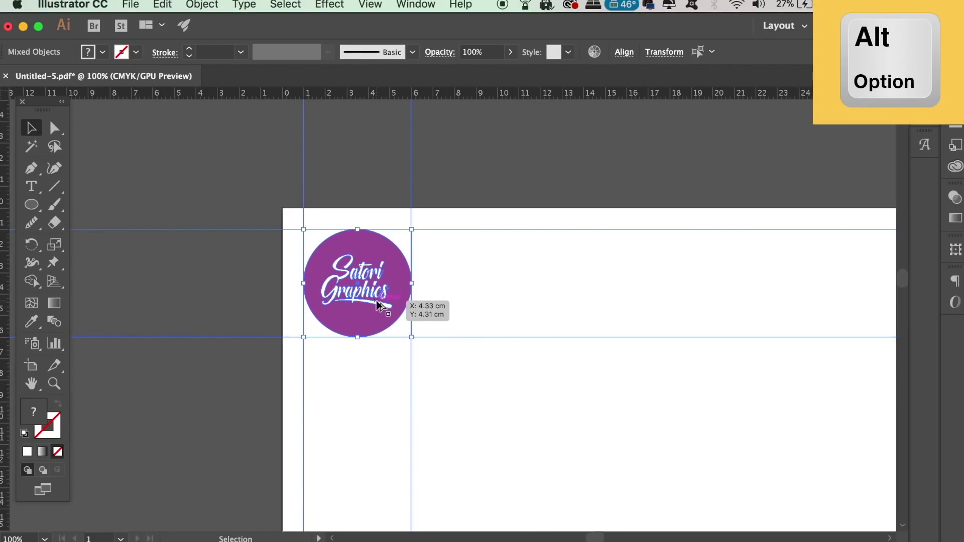
pyautogui.moveTo(380, 305); pyautogui.dragTo(516, 307)
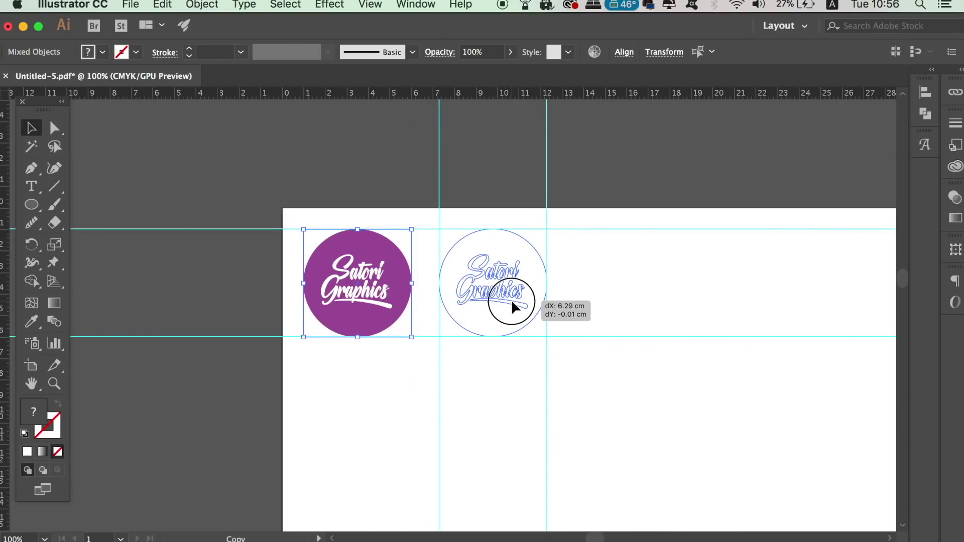
pyautogui.moveTo(516, 307); pyautogui.dragTo(512, 306)
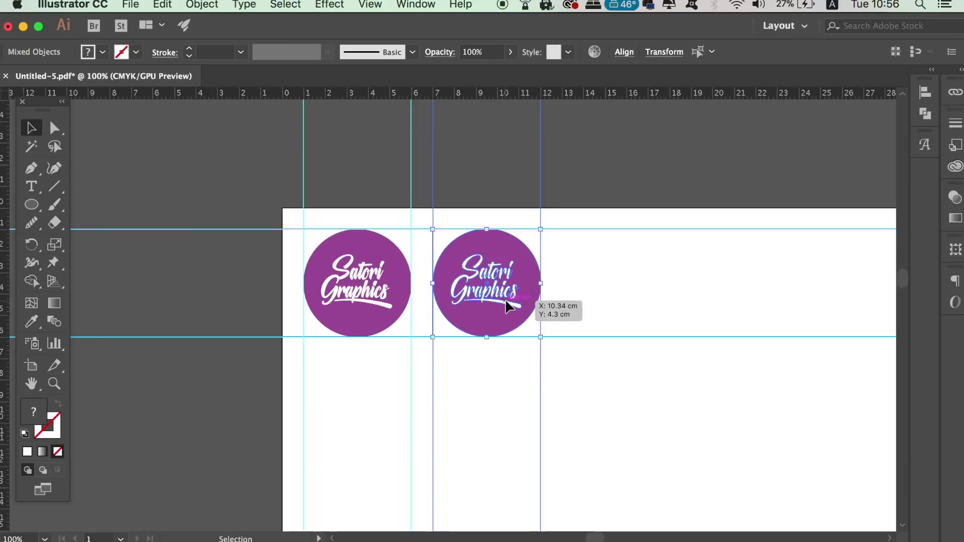
# - Repeat the copy with Cmd+D until the first row holds eight stickers
pyautogui.press('super+minus')
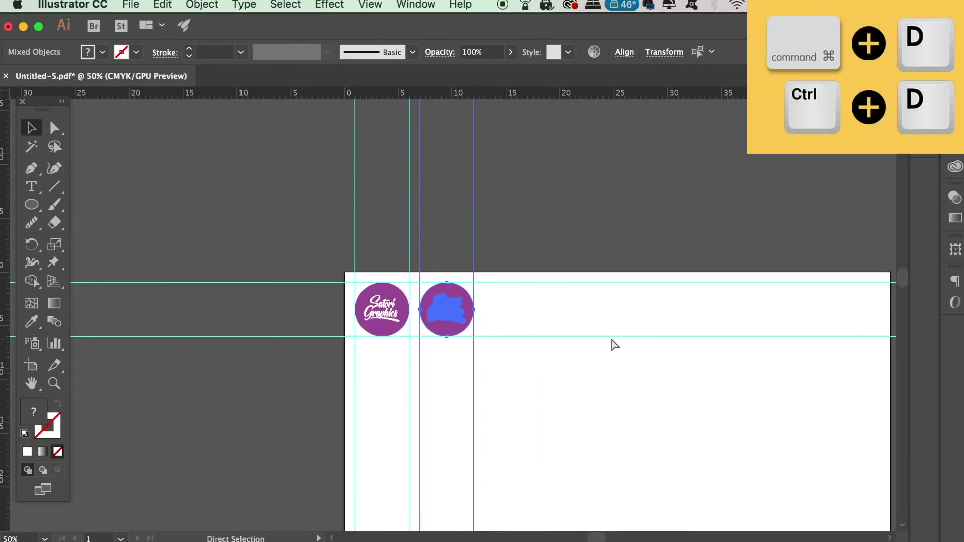
pyautogui.press('super+d')
pyautogui.press('super+minus')
pyautogui.press('super+minus')
pyautogui.press('super+d')
pyautogui.press('super+d')
pyautogui.press('super+d')
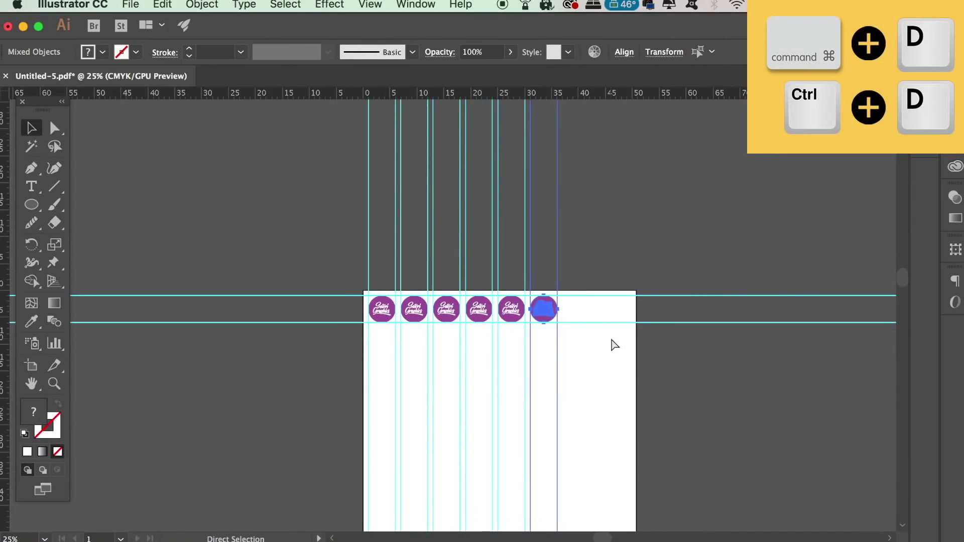
pyautogui.press('super+d')
pyautogui.press('super+d')
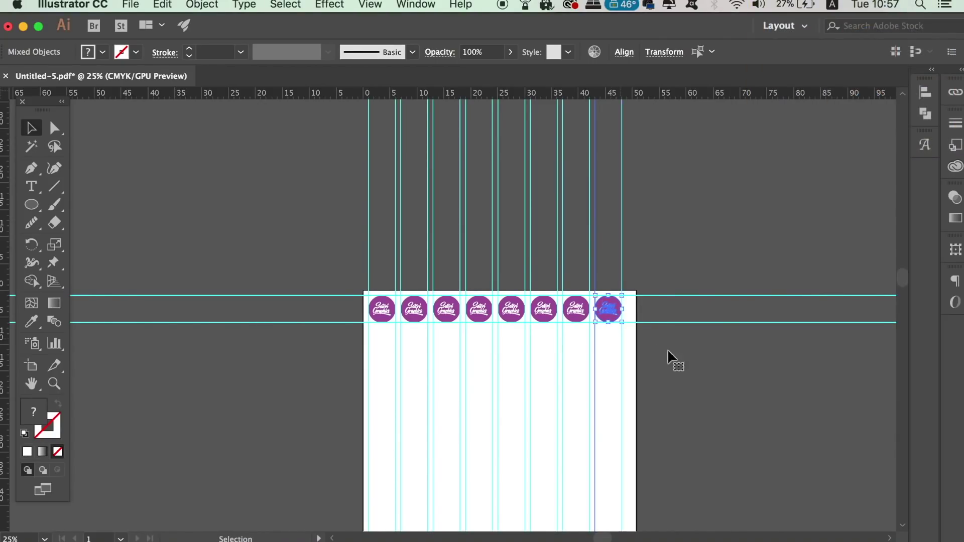
pyautogui.click(614, 345)
pyautogui.press('super+plus')
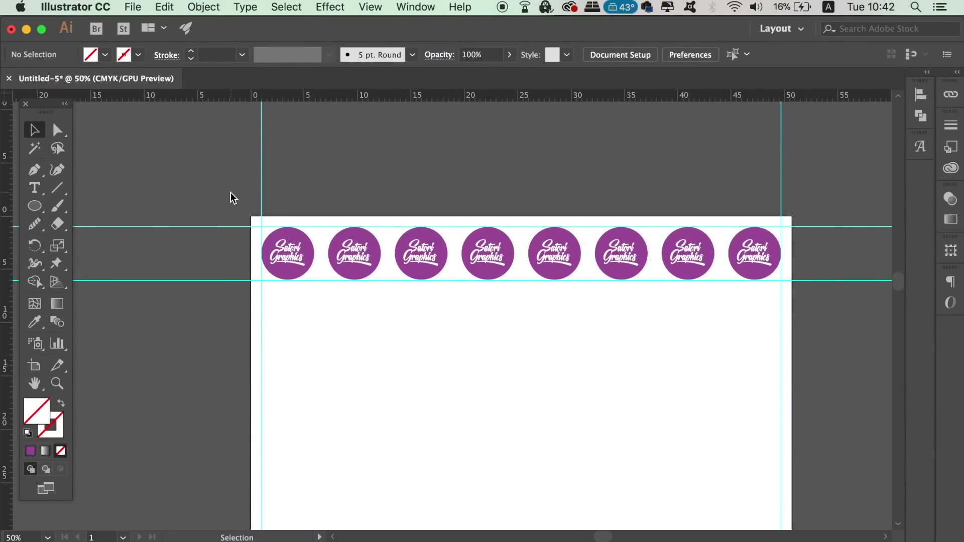
# - Select the whole sticker row and Alt-drag a copy directly below it
pyautogui.moveTo(231, 198); pyautogui.dragTo(828, 339)
pyautogui.press('super+plus')
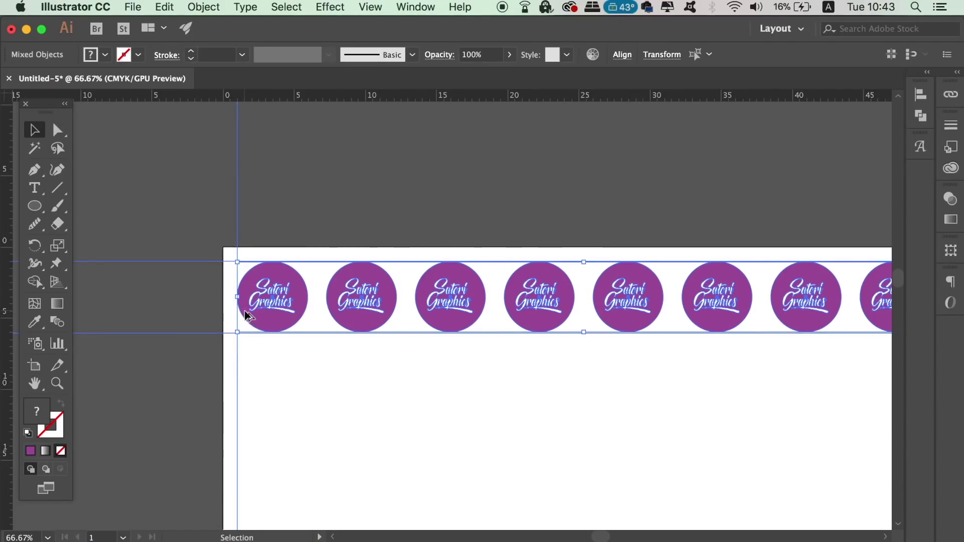
pyautogui.moveTo(272, 305); pyautogui.dragTo(275, 381)
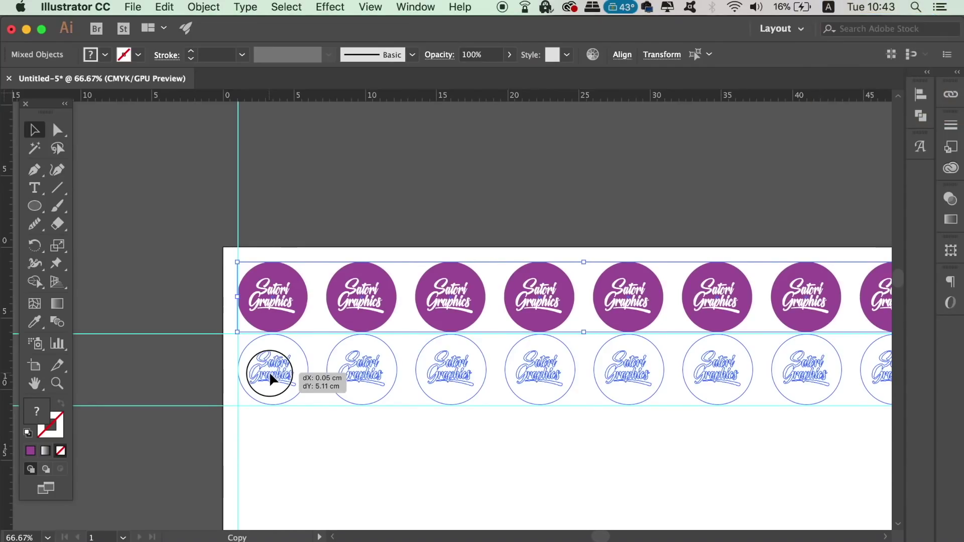
pyautogui.moveTo(275, 380); pyautogui.dragTo(275, 391)
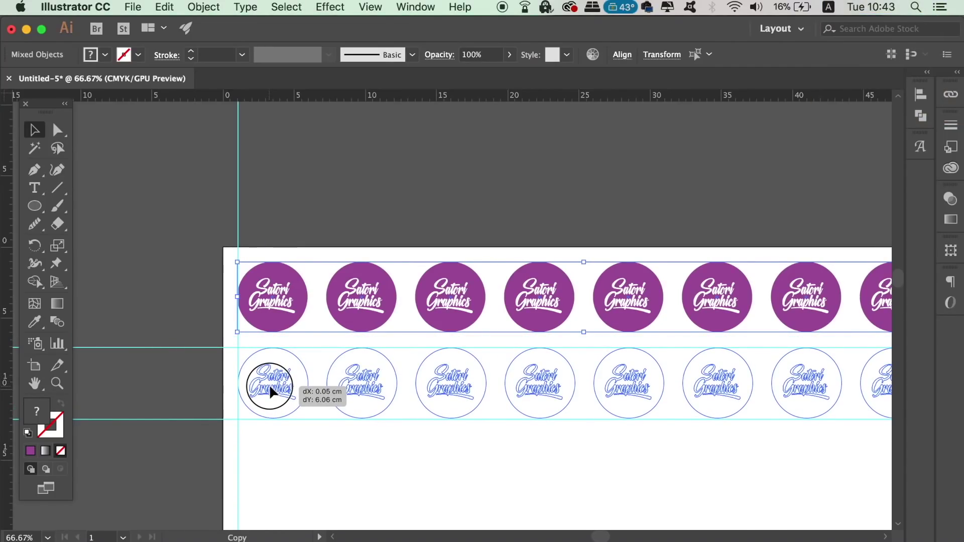
pyautogui.moveTo(275, 392); pyautogui.dragTo(274, 392)
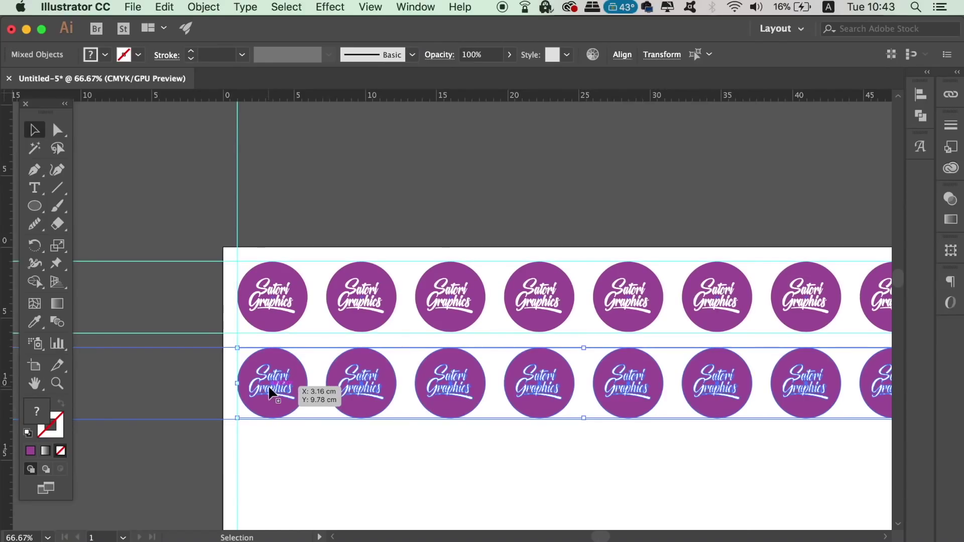
# - Add more sticker rows with Cmd+D until the artboard is full top to bottom
pyautogui.press('super+d')
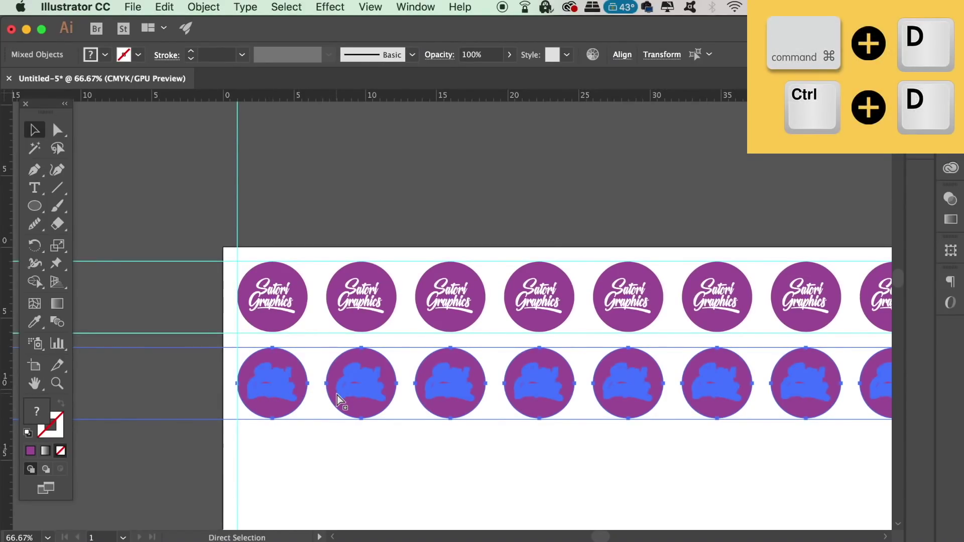
pyautogui.press('super+d')
pyautogui.press('super+minus')
pyautogui.press('super+d')
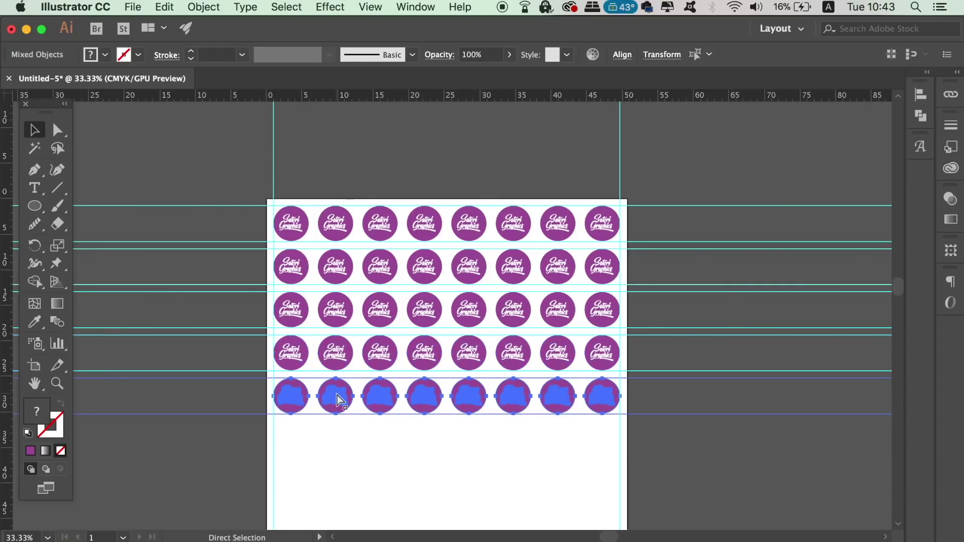
pyautogui.press('super+d')
pyautogui.press('super+minus')
pyautogui.press('super+d')
pyautogui.press('super+d')
pyautogui.press('super+d')
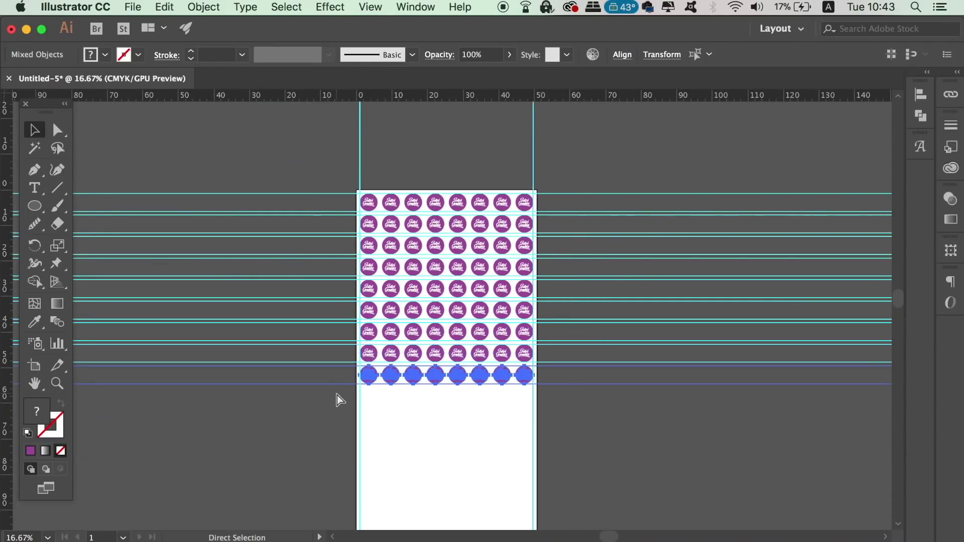
pyautogui.press('super+d')
pyautogui.press('super+d')
pyautogui.press('super+d')
pyautogui.press('super+d')
pyautogui.press('super+d')
pyautogui.press('super+d')
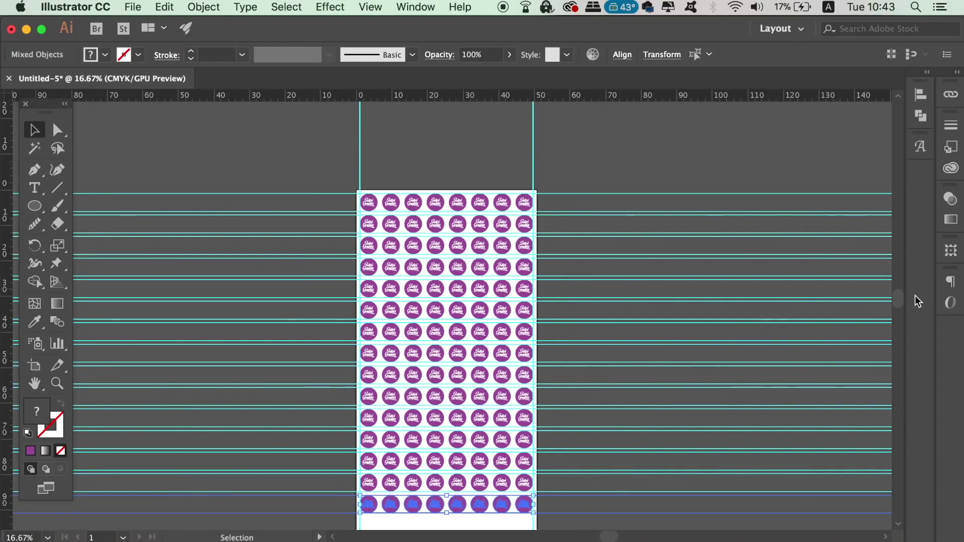
pyautogui.moveTo(900, 298); pyautogui.dragTo(904, 312)
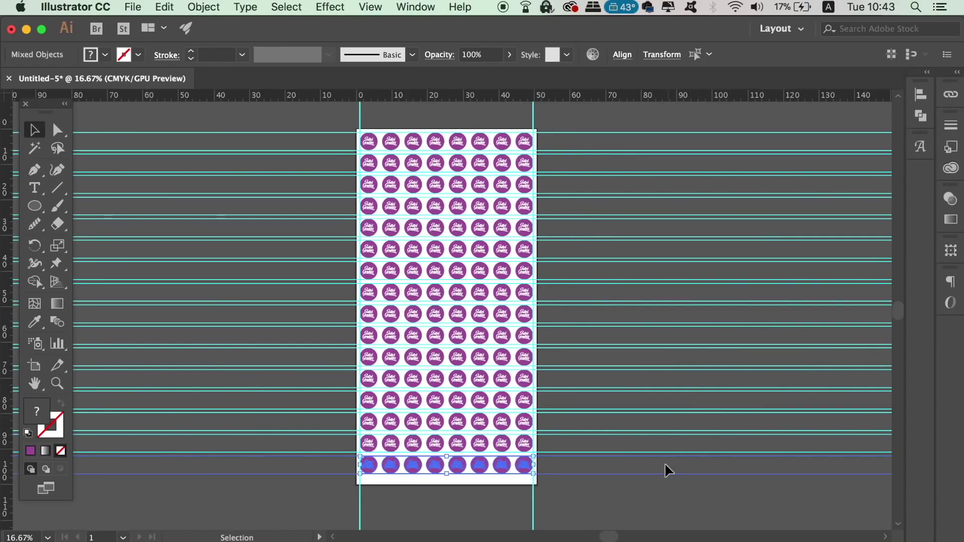
# - Deselect the stickers and hide all guides via View > Guides
pyautogui.click(658, 503)
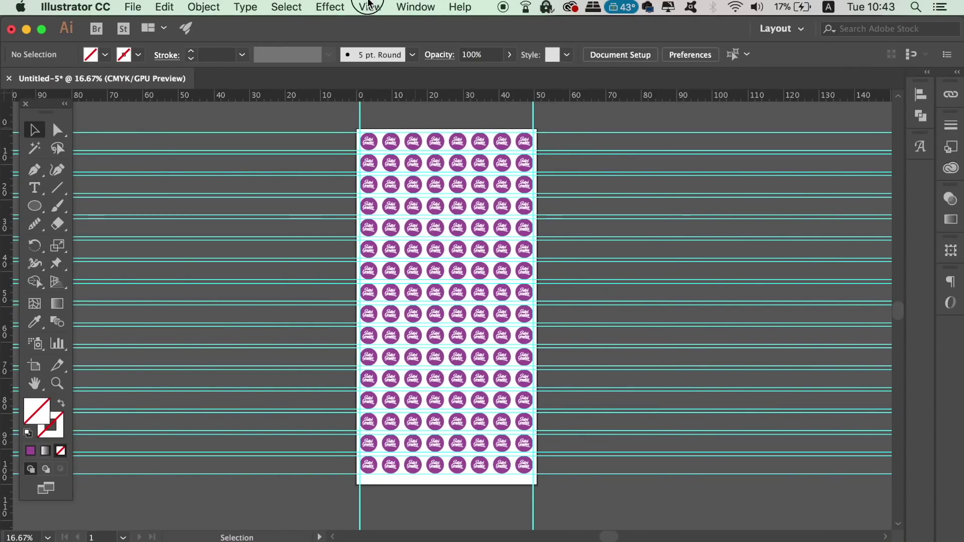
pyautogui.click(369, 7)
pyautogui.moveTo(407, 449)
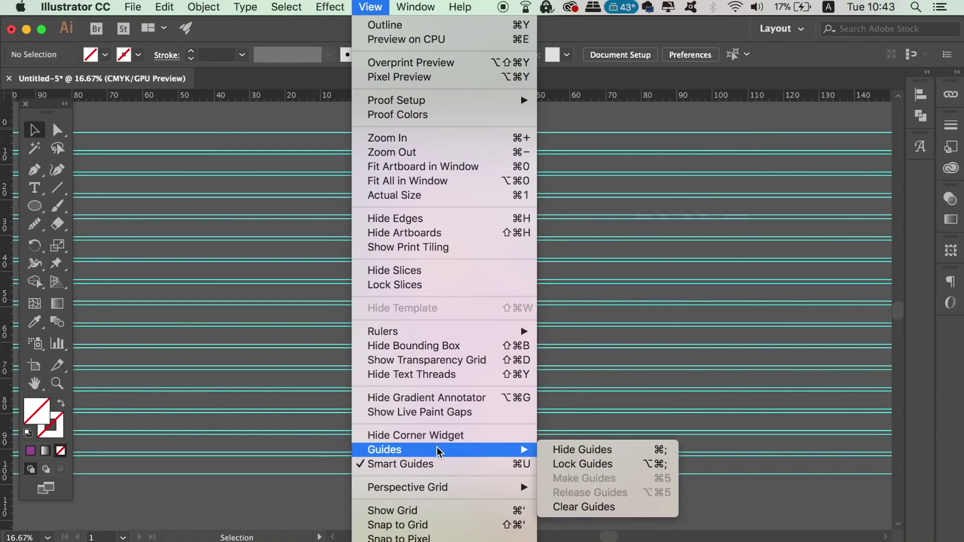
pyautogui.click(581, 450)
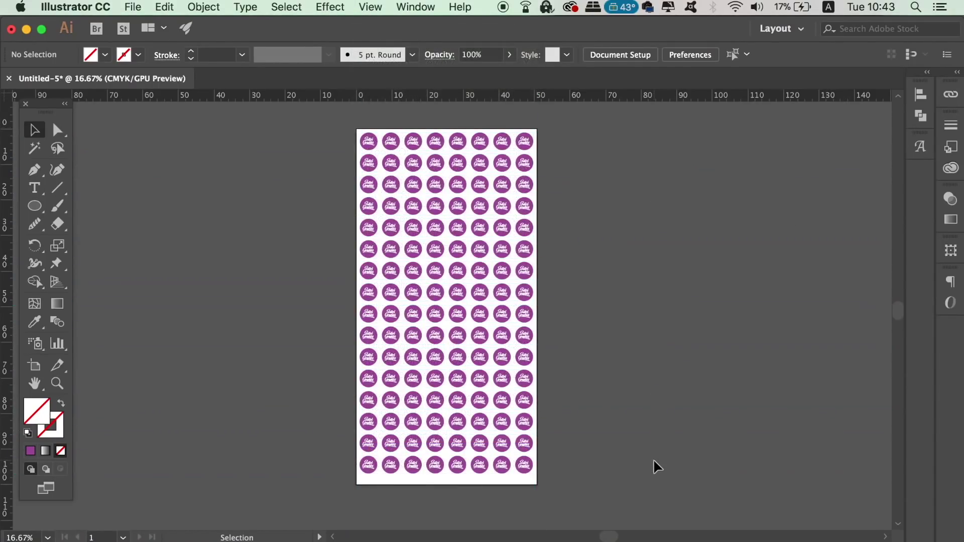
pyautogui.scroll(3, 207, 207)
pyautogui.scroll(-3, 211, 207)
pyautogui.moveTo(226, 317); pyautogui.dragTo(233, 340)
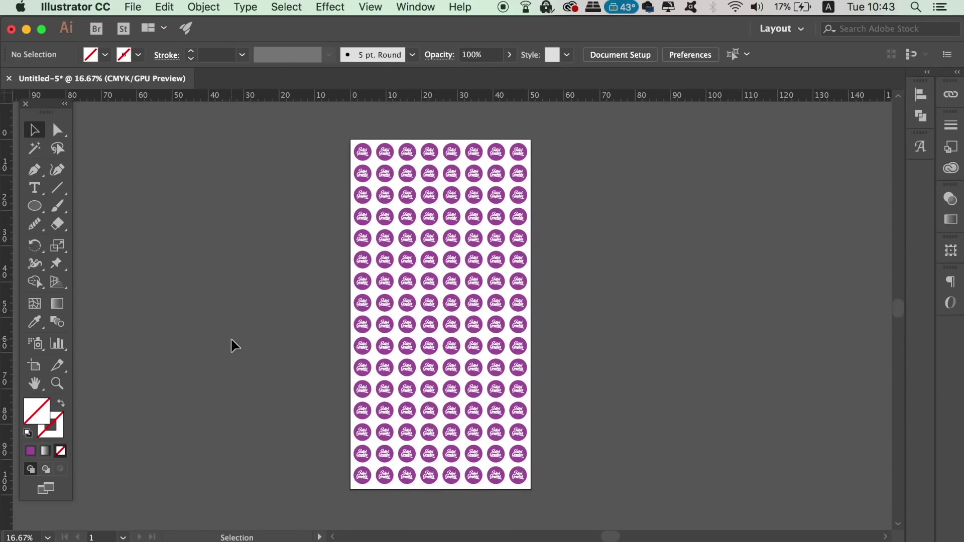
# - Save the sticker sheet with Save As in Adobe PDF format
pyautogui.click(132, 7)
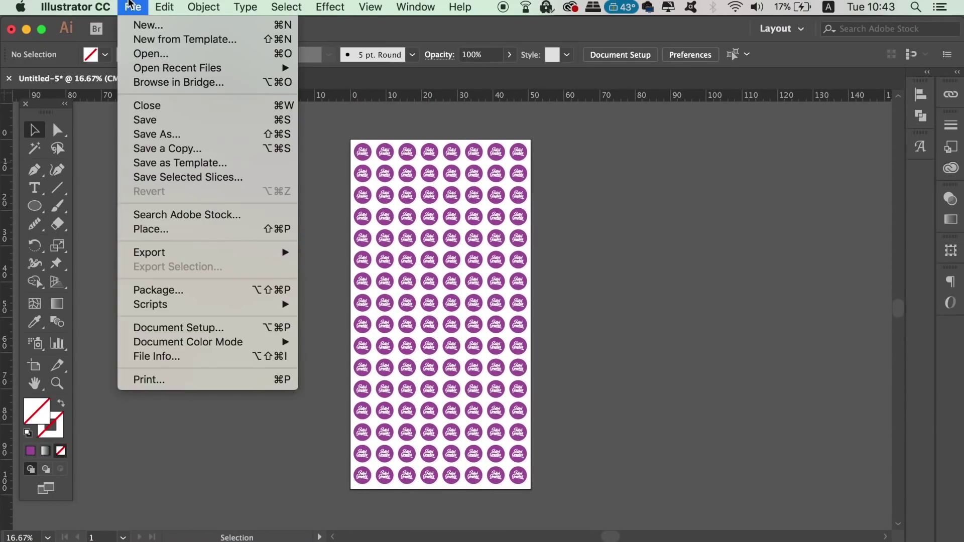
pyautogui.click(197, 135)
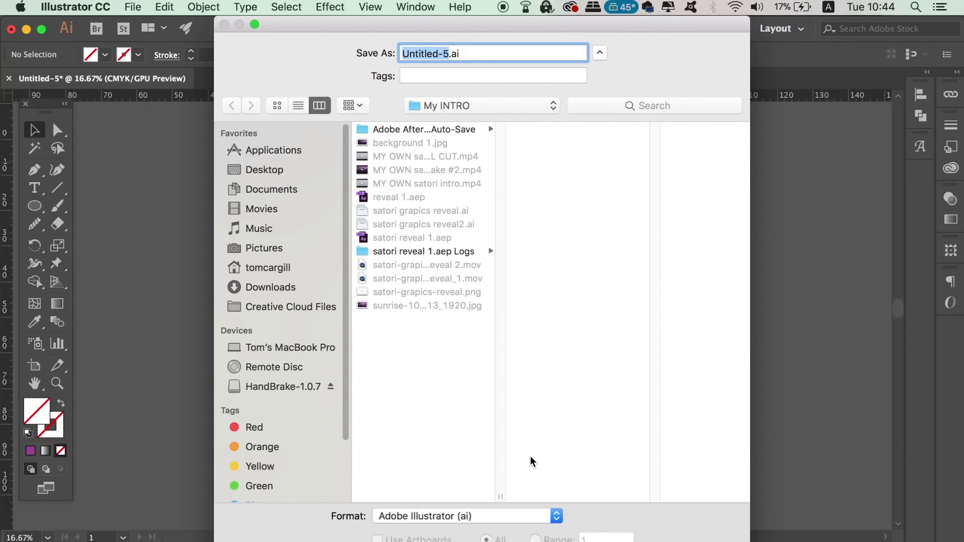
pyautogui.click(482, 515)
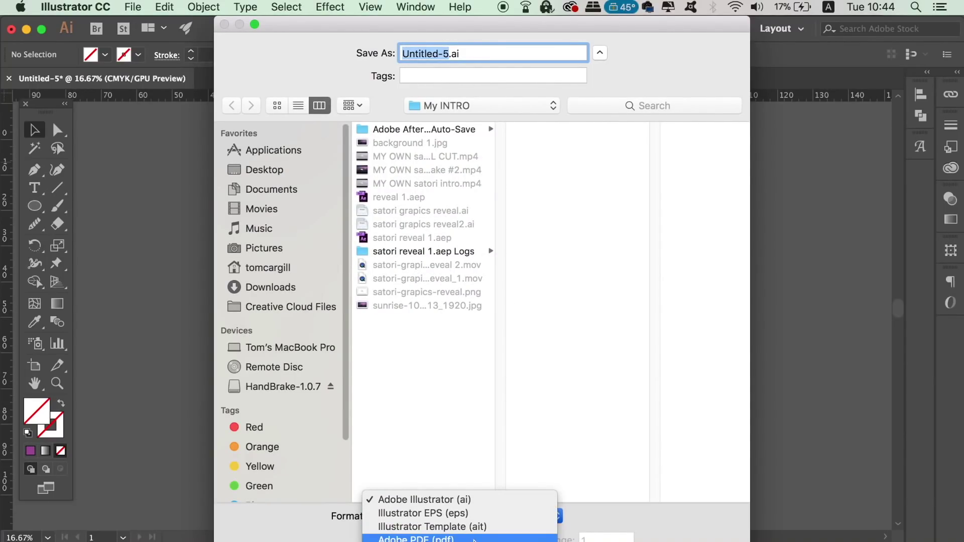
pyautogui.click(473, 538)
pyautogui.press('Return')
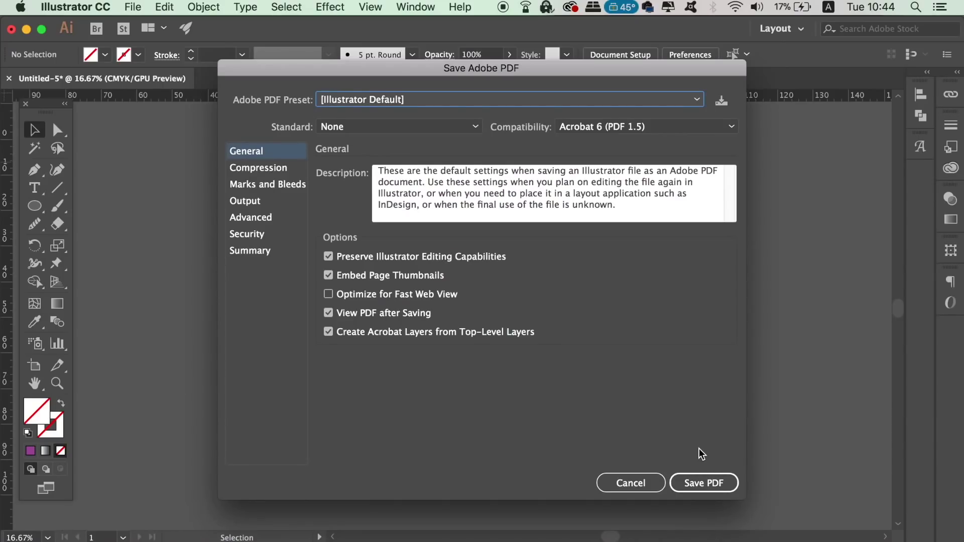
# - Set PDF compatibility to Acrobat 8 (PDF 1.7)
pyautogui.moveTo(569, 68); pyautogui.dragTo(557, 33)
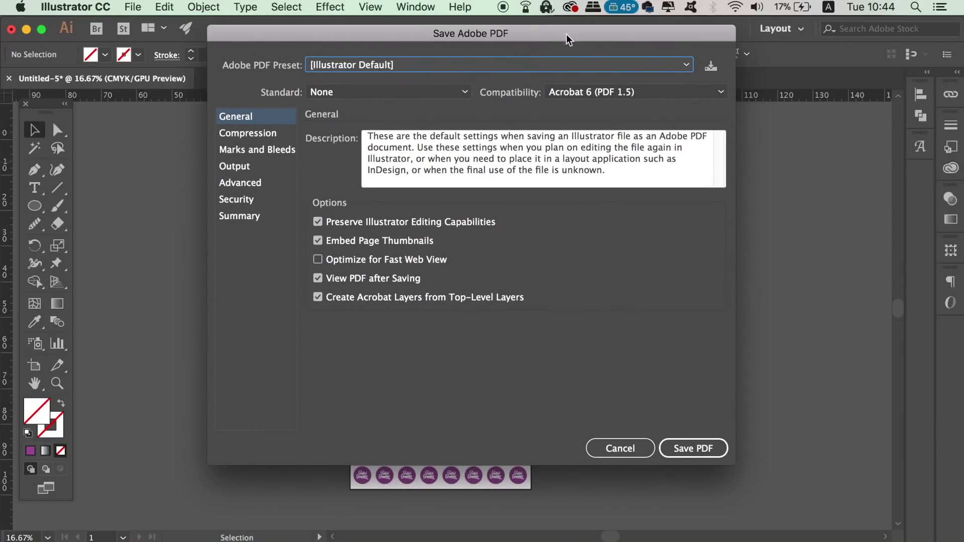
pyautogui.click(633, 92)
pyautogui.click(603, 174)
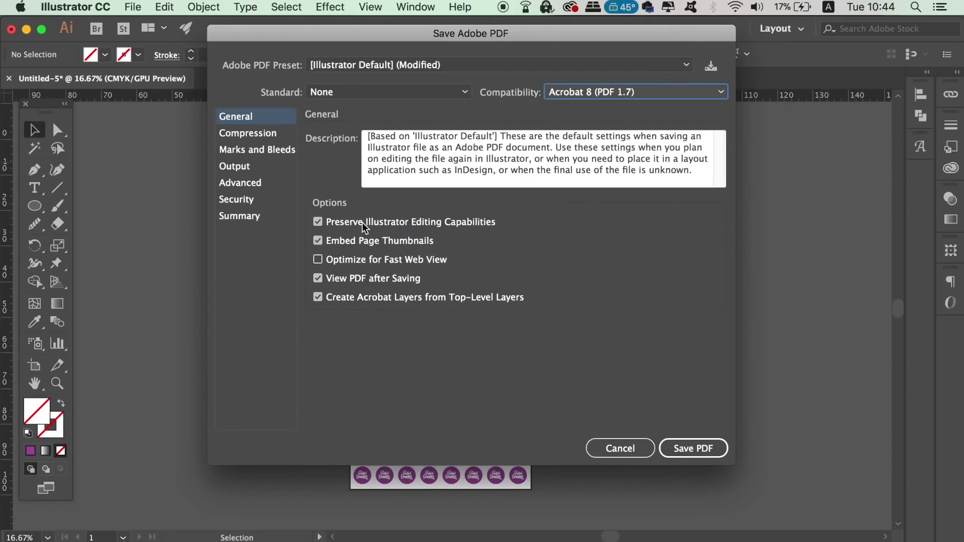
# - Review the Compression, Marks and Bleeds, Output, Advanced and Summary settings
pyautogui.click(274, 133)
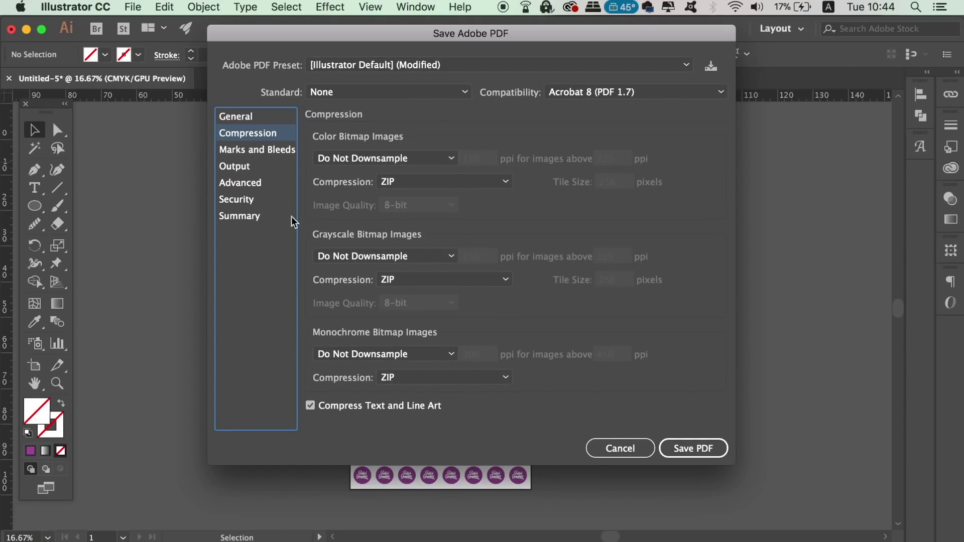
pyautogui.click(275, 155)
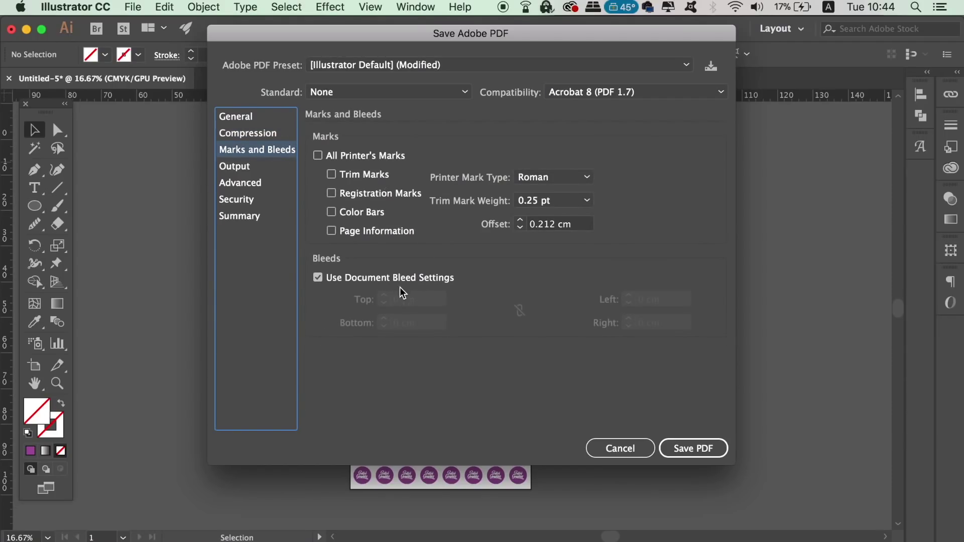
pyautogui.click(267, 170)
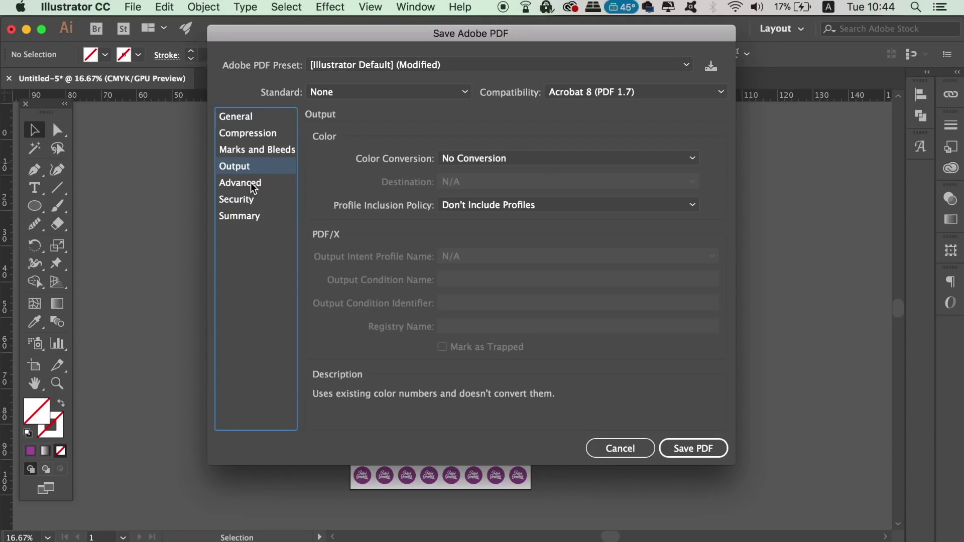
pyautogui.click(253, 187)
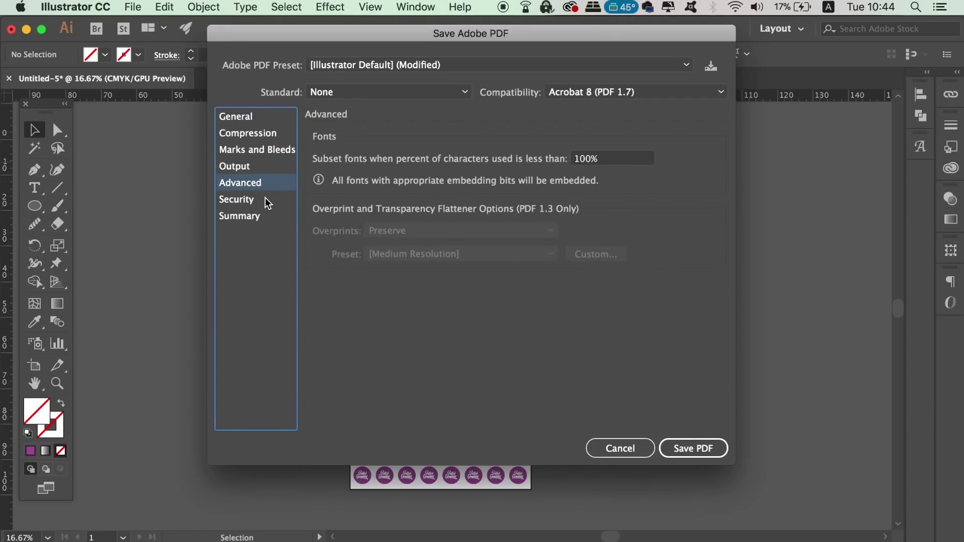
pyautogui.click(264, 218)
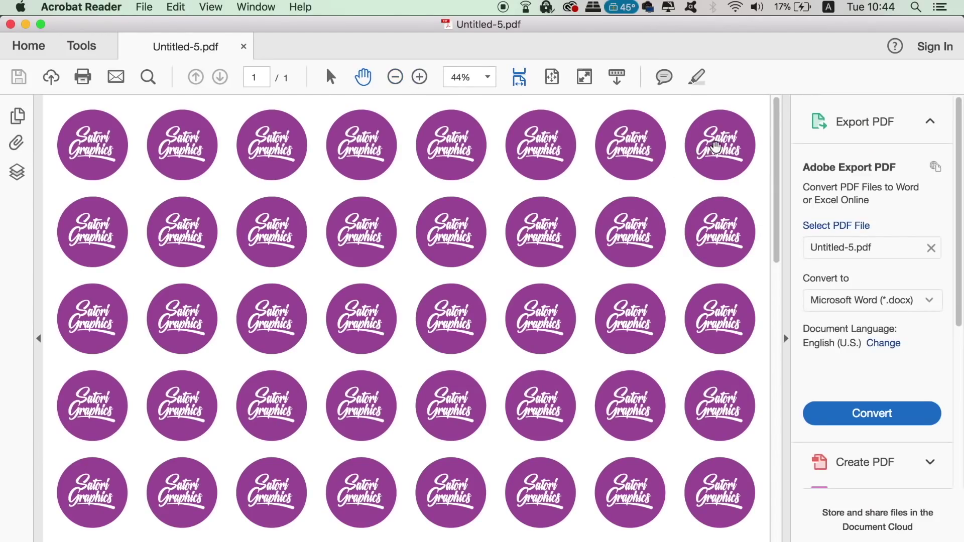
# - Zoom out to see the whole sticker PDF, then zoom in to inspect logo detail
pyautogui.click(395, 78)
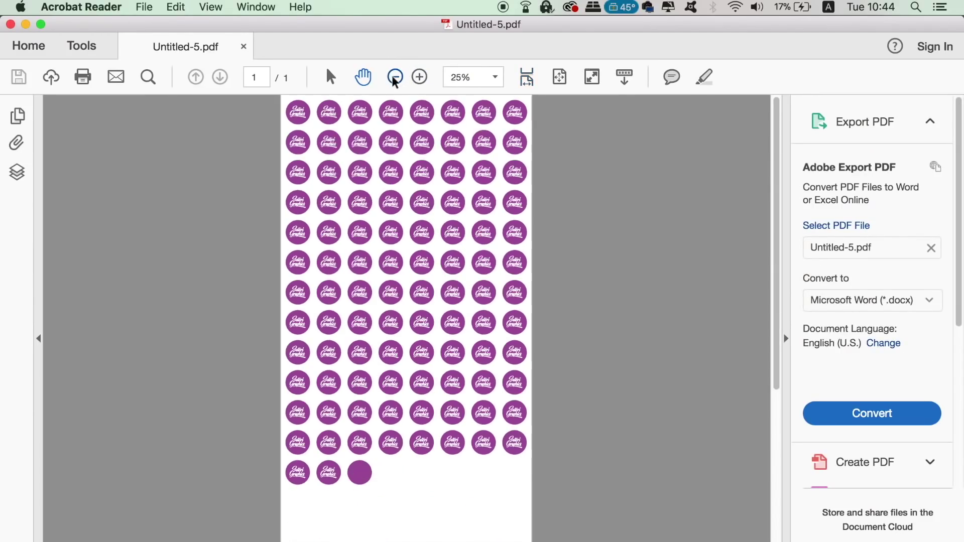
pyautogui.click(394, 77)
pyautogui.click(395, 78)
pyautogui.click(395, 78)
pyautogui.click(418, 77)
pyautogui.click(418, 78)
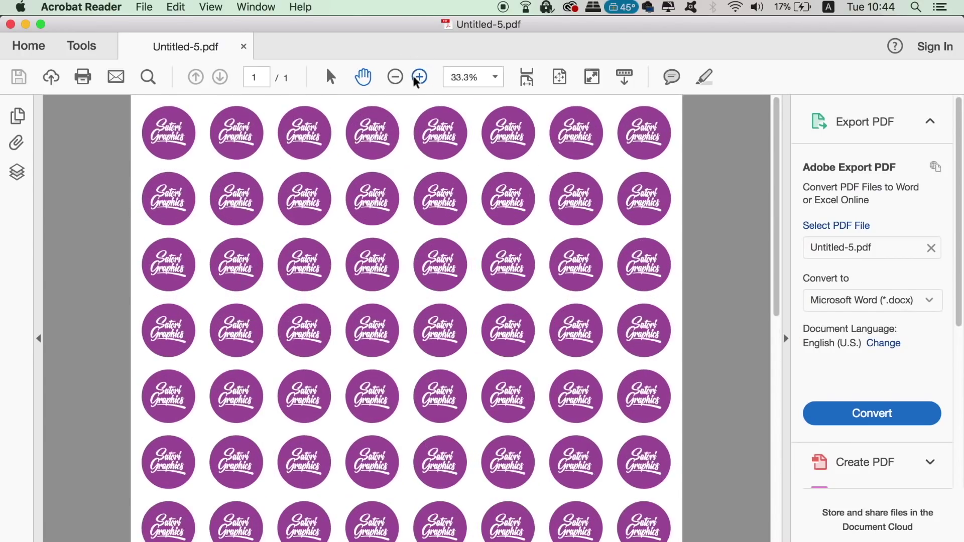
pyautogui.click(419, 77)
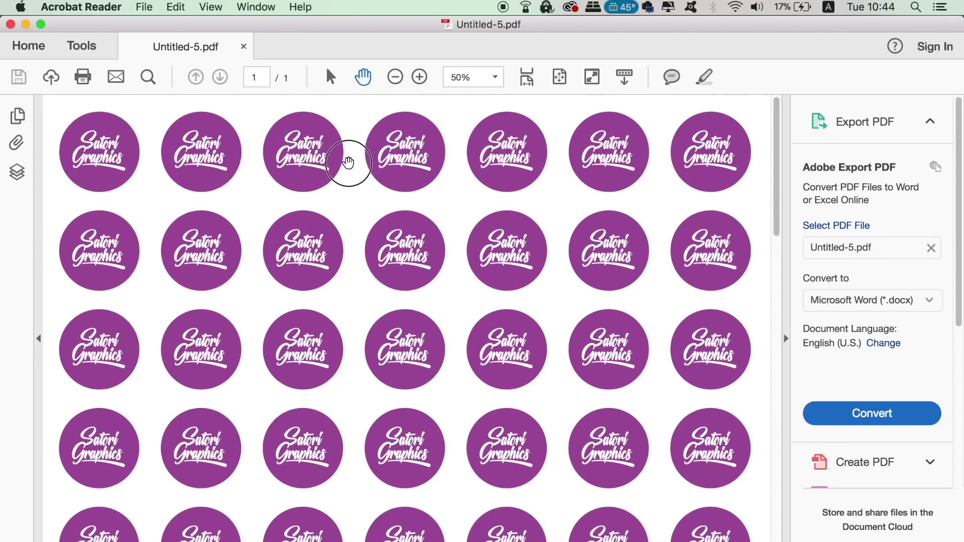
pyautogui.click(420, 75)
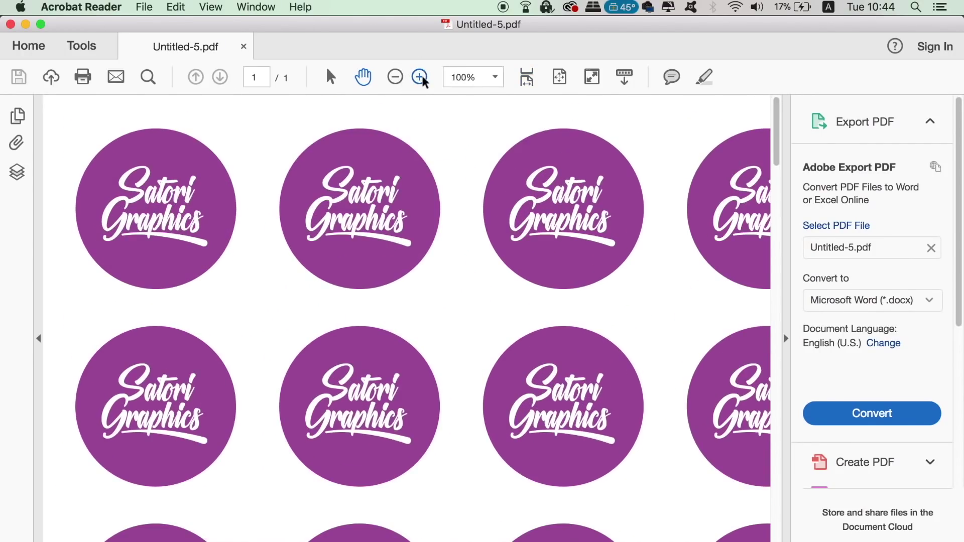
pyautogui.click(421, 76)
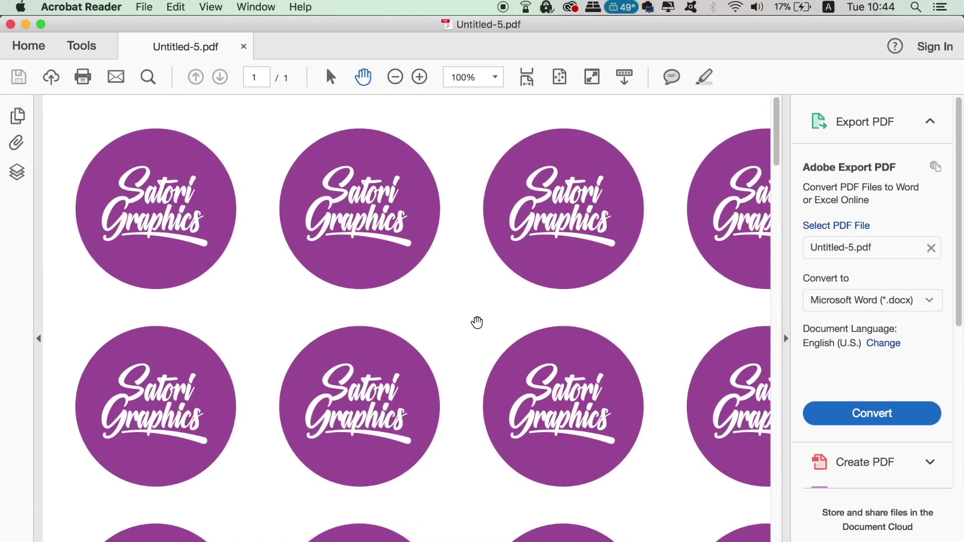